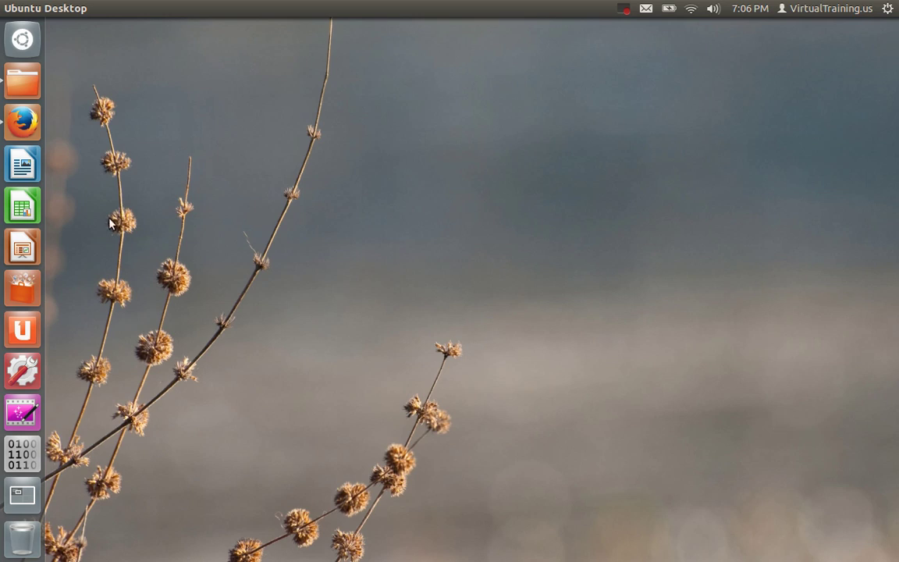
Request the PC download of VirtualDJ Home v7.4 in Firefox, then minimize Firefox.
click(22, 121)
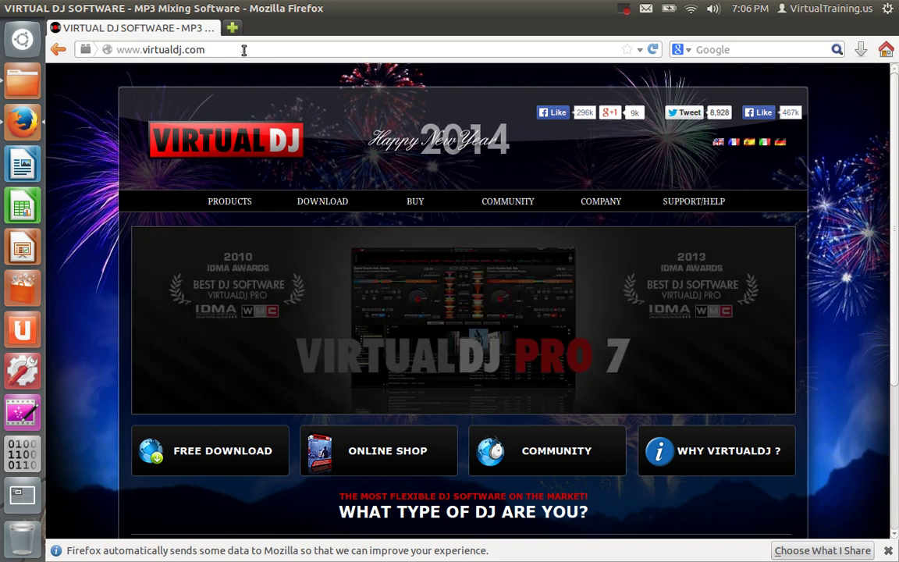
click(248, 466)
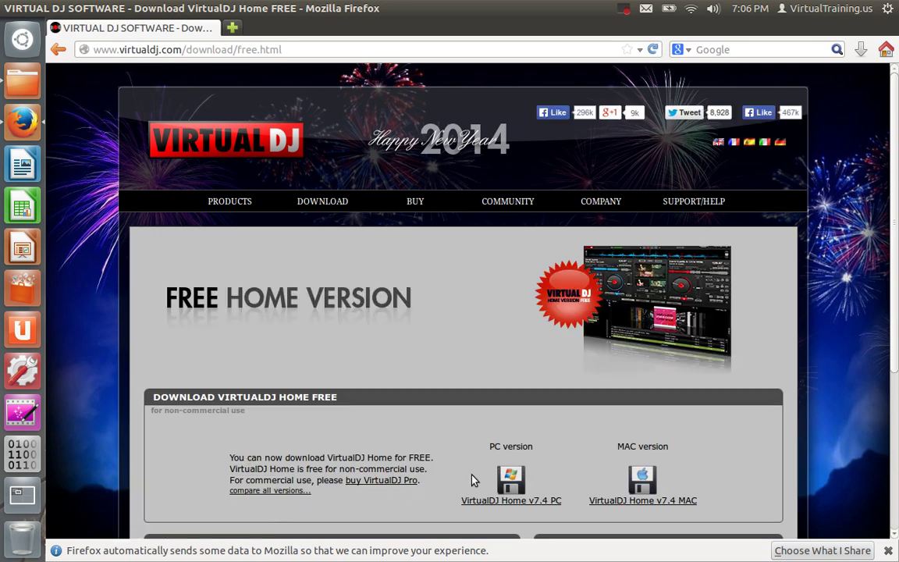
click(503, 477)
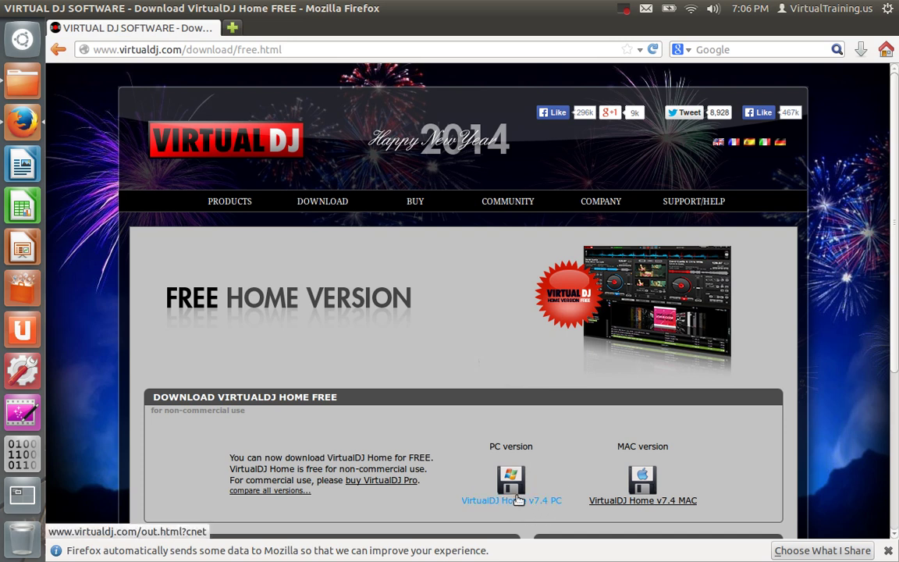
mouse_move(229, 202)
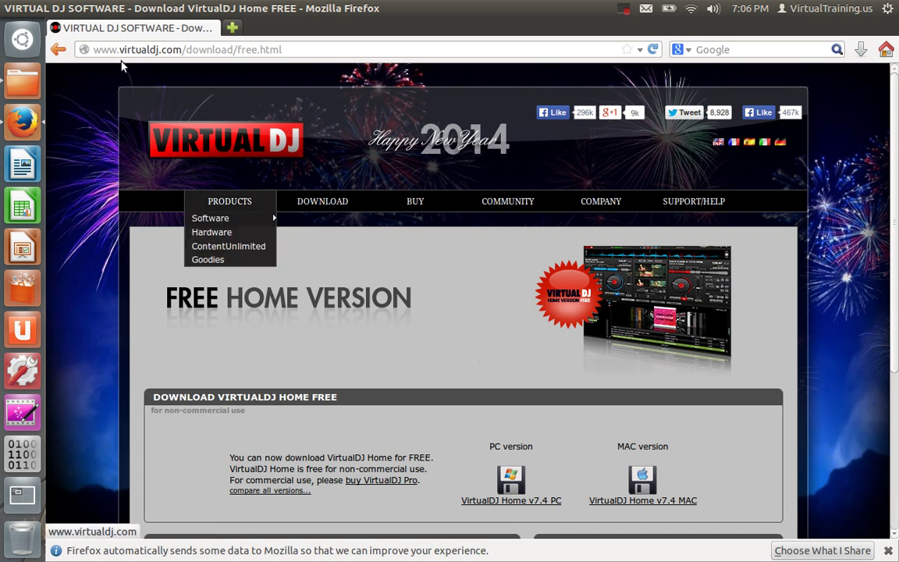
click(24, 9)
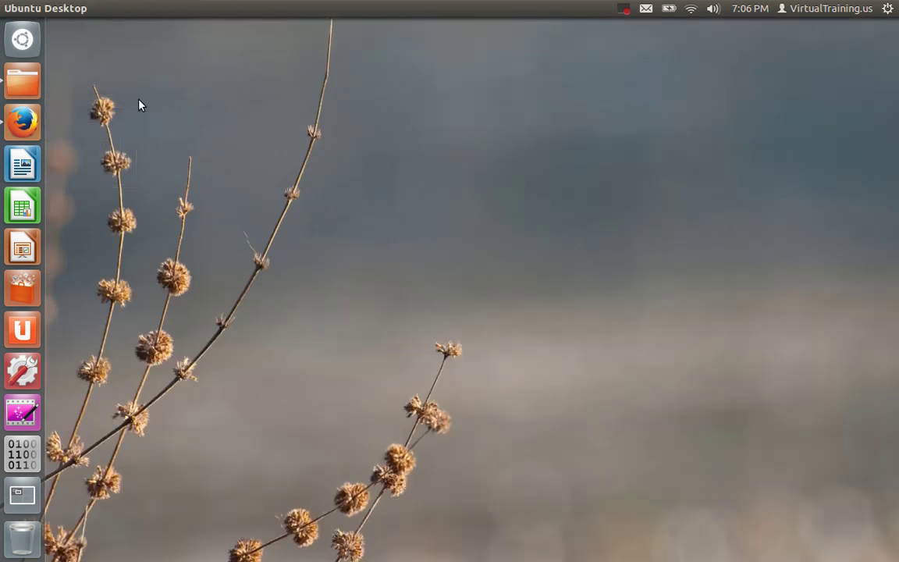
Bring up the actions menu for install_virtualdj_home_v7.4.1.exe in the Downloads folder.
click(22, 83)
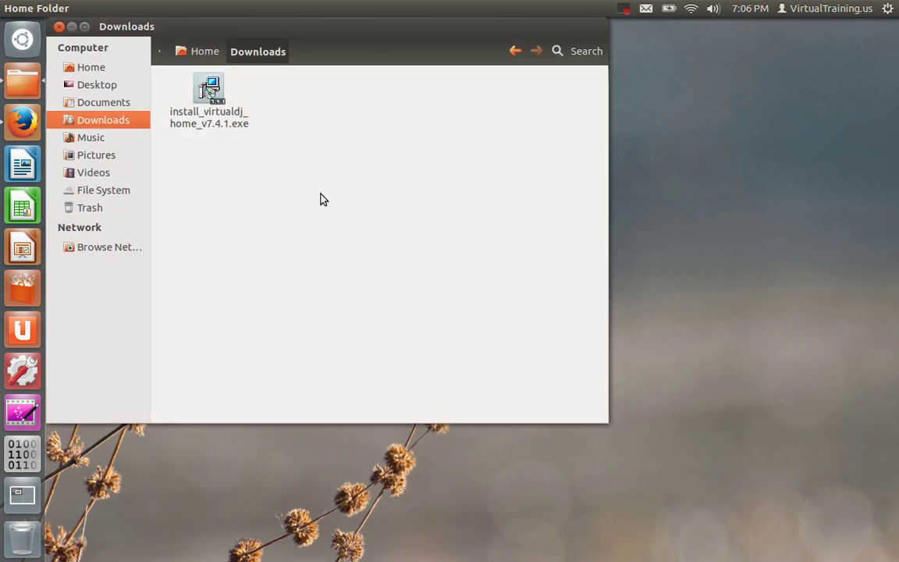
click(219, 114)
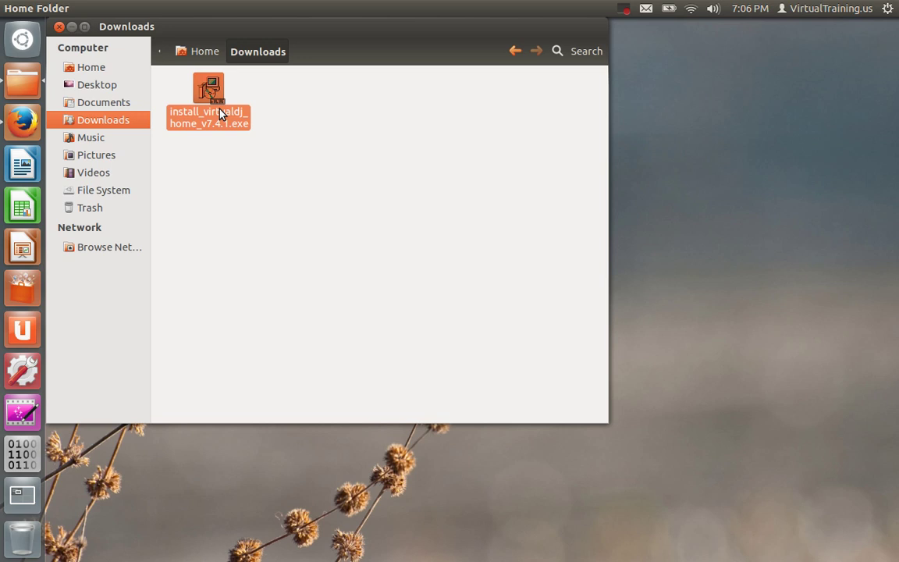
right_click(220, 114)
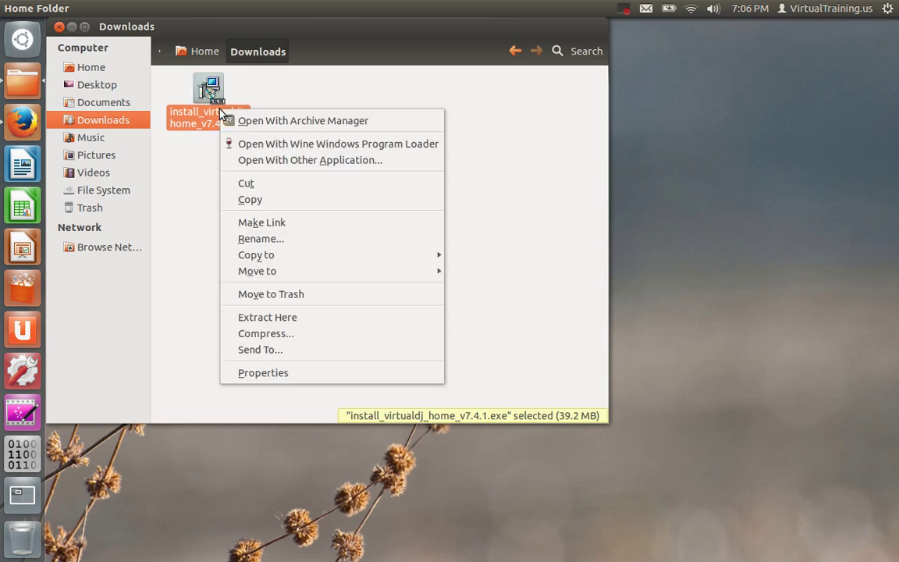
Run the installer with Wine, pass the welcome page and accept the license terms.
click(279, 148)
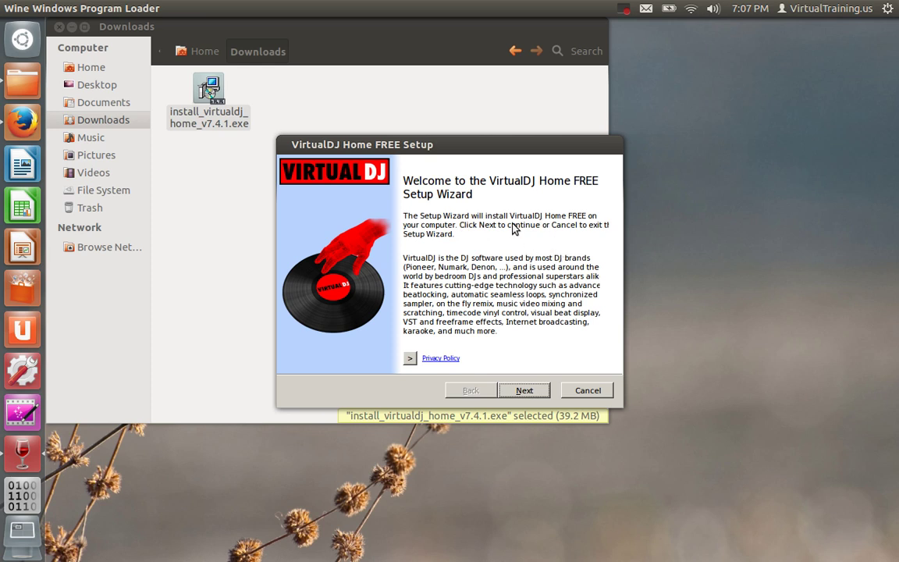
click(523, 390)
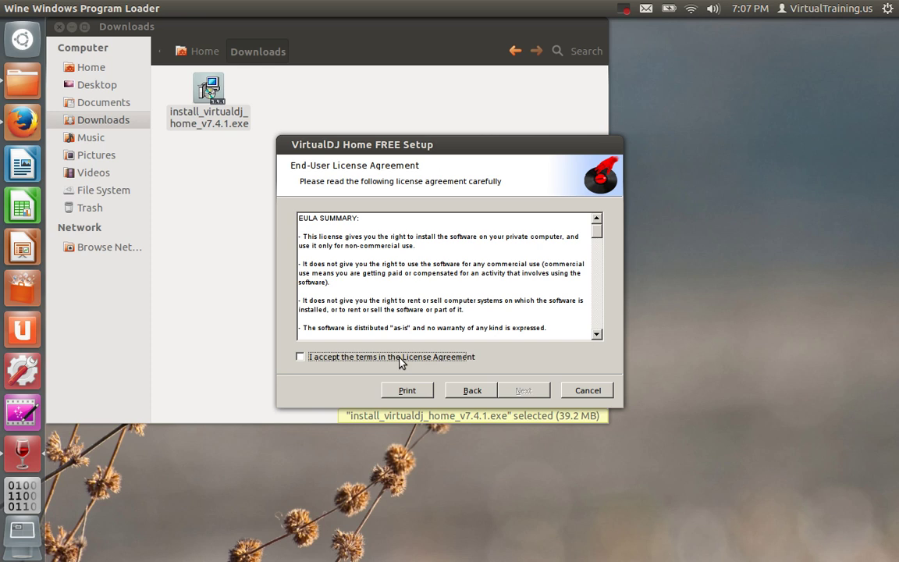
click(395, 357)
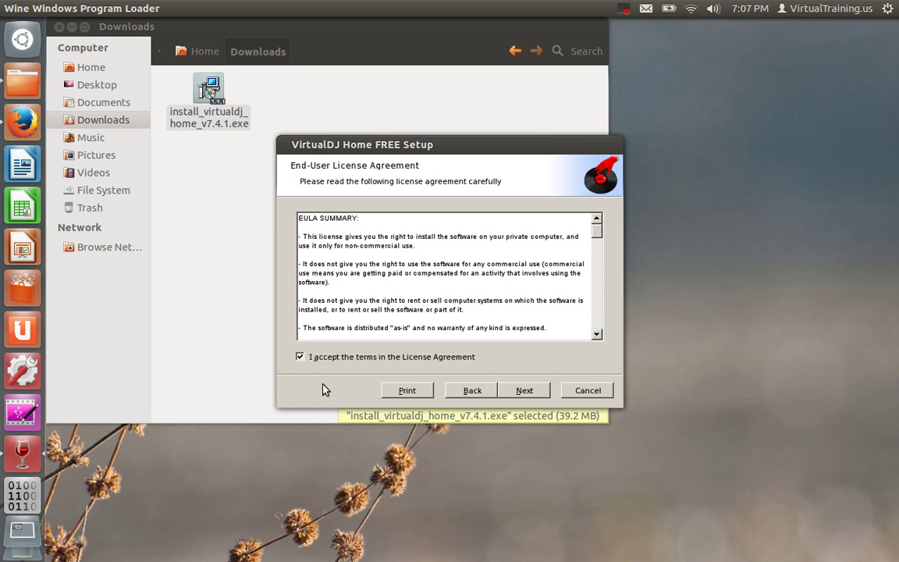
click(527, 394)
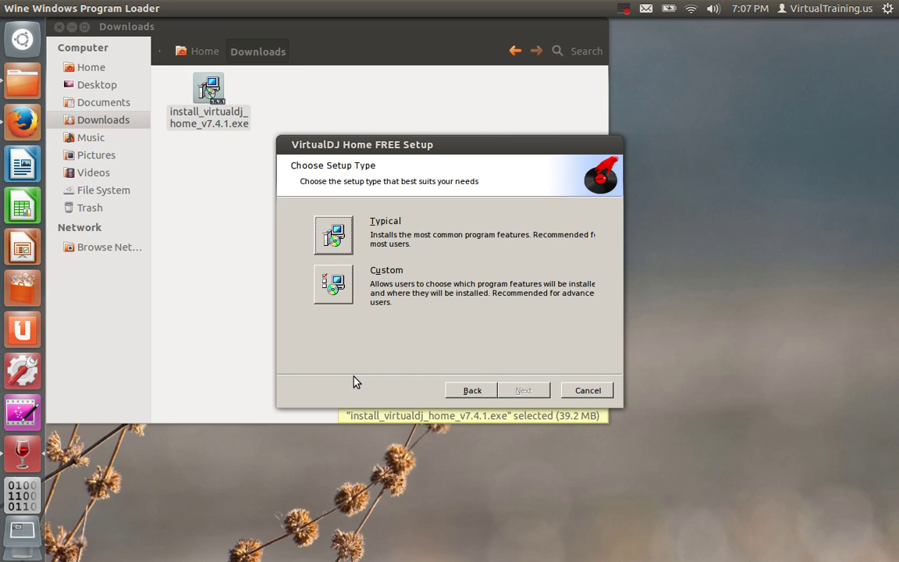
Install VirtualDJ Home FREE with the Typical setup, then close the file manager.
key(Return)
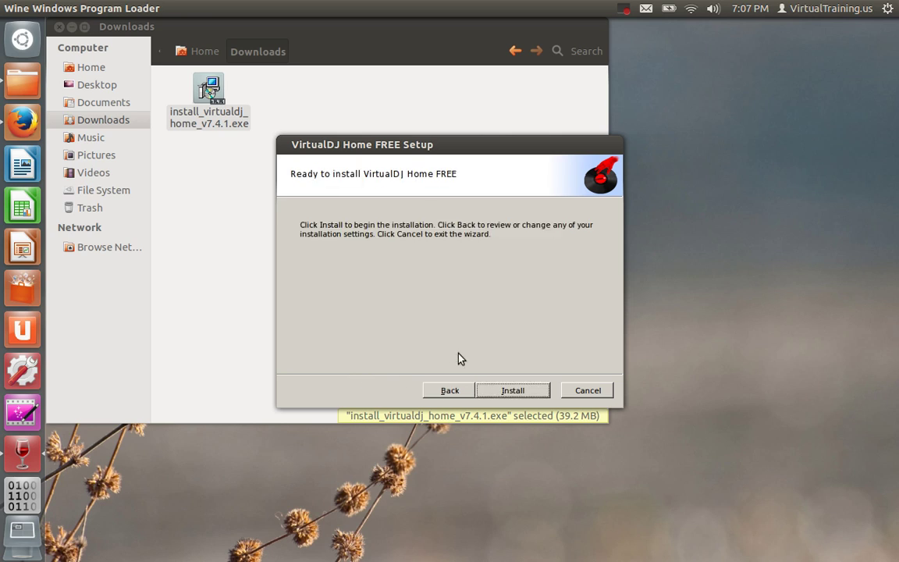
click(522, 392)
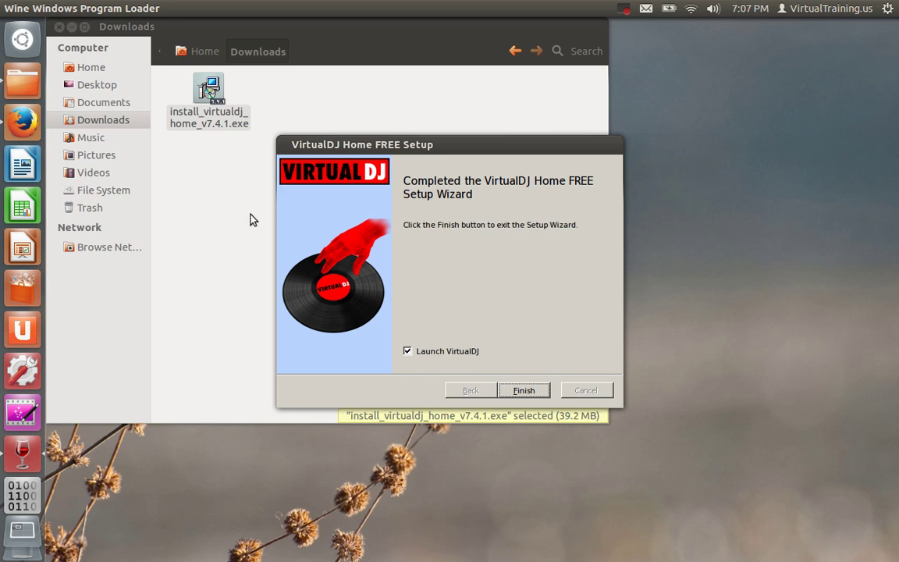
drag(345, 143, 540, 212)
click(287, 181)
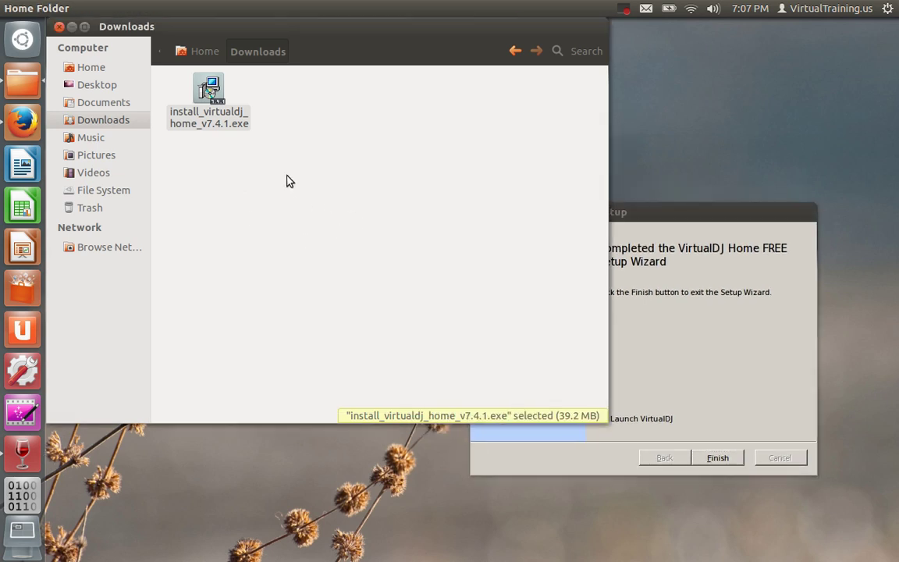
drag(287, 181, 66, 52)
click(60, 26)
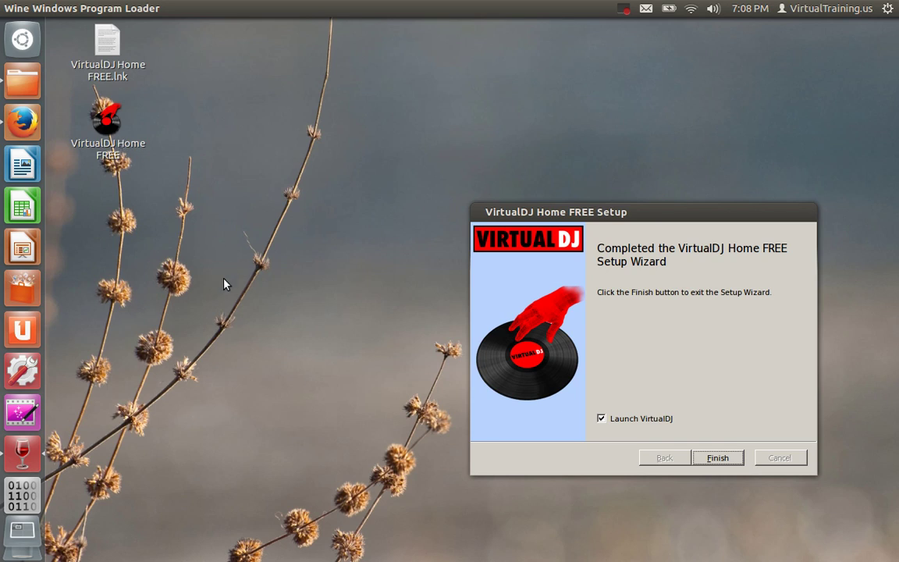
Finish setup to launch VirtualDJ and skip the Website Identification login.
click(720, 460)
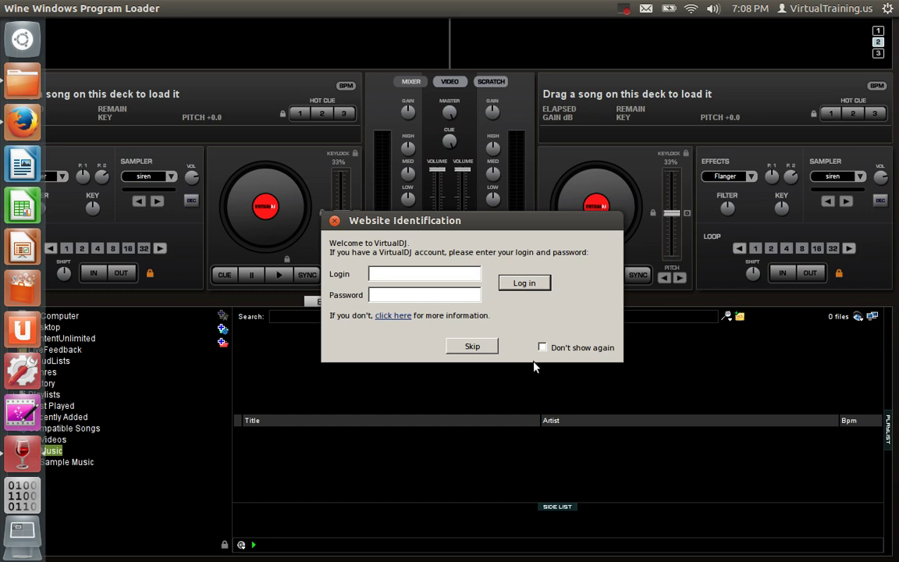
click(475, 346)
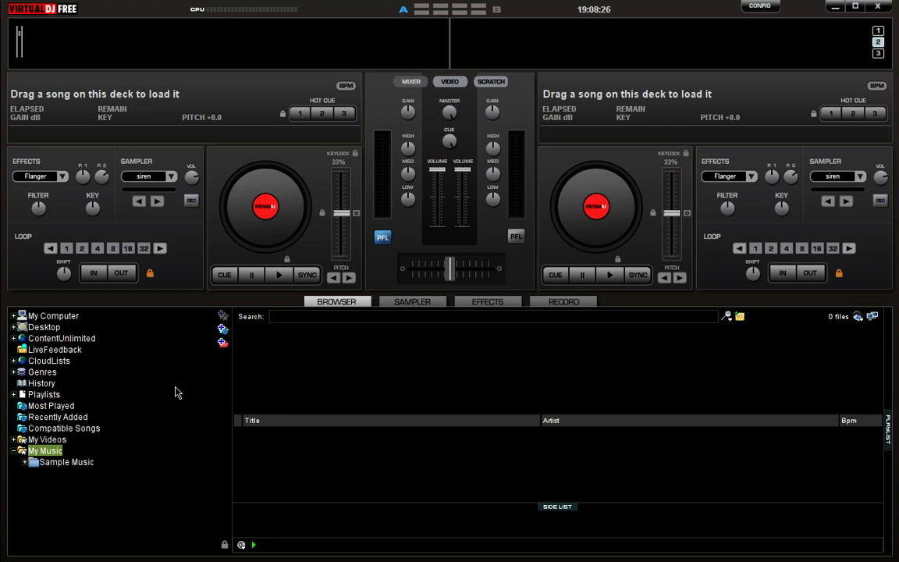
Load Kalimba from Sample Music onto deck 1 and Sleep Away onto deck 2.
click(62, 463)
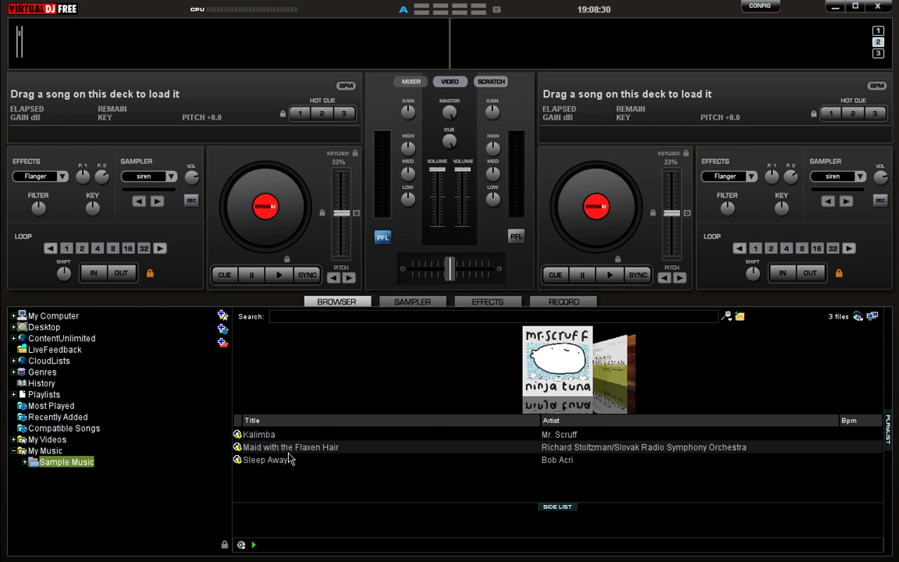
drag(272, 436, 265, 238)
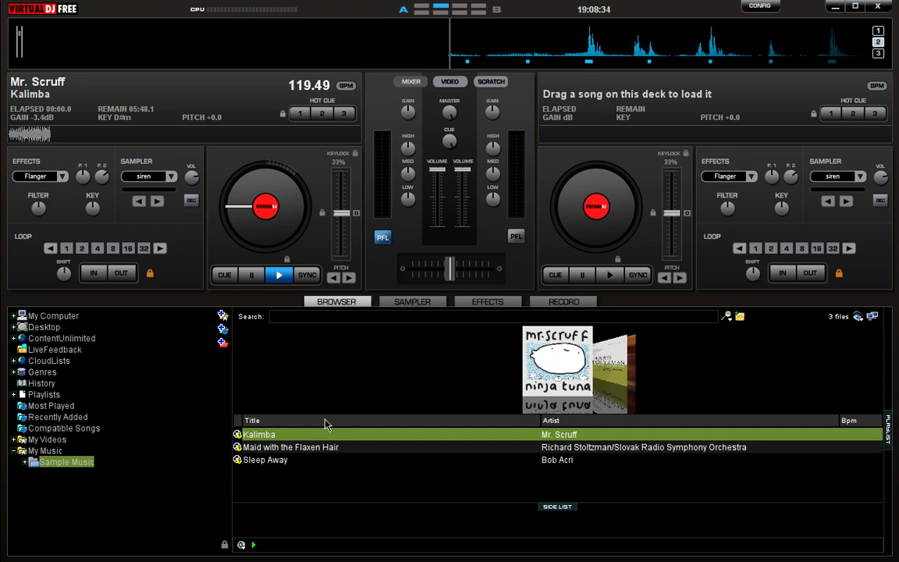
click(295, 459)
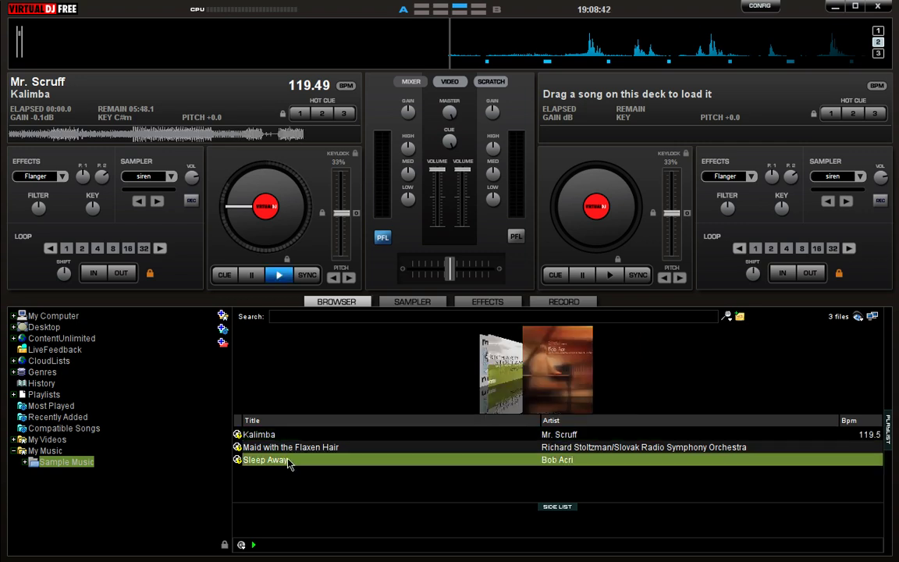
mouse_move(295, 461)
mouse_down()
mouse_move(400, 450)
mouse_move(593, 204)
mouse_up()
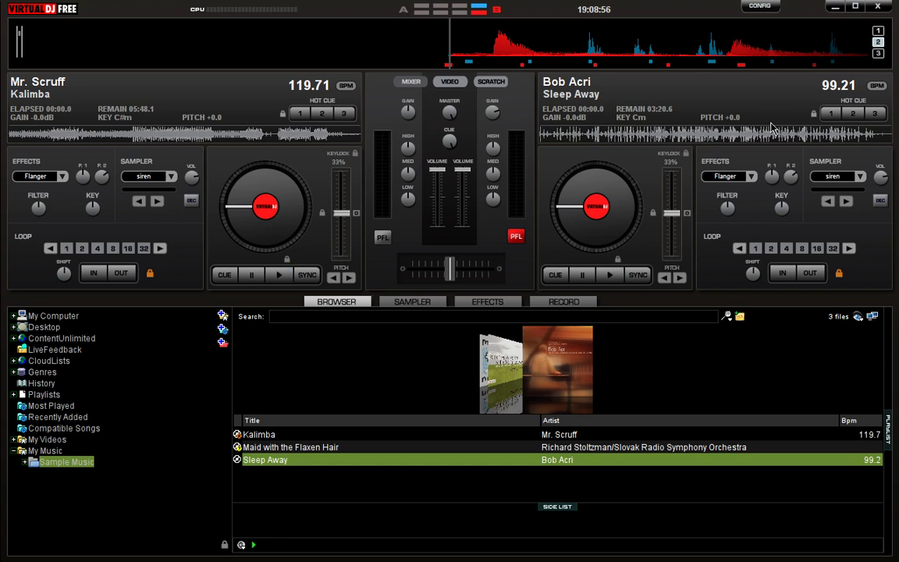
Play Kalimba and Sleep Away with the volume raised, sweeping the crossfader left and back.
key(XF86AudioRaiseVolume)
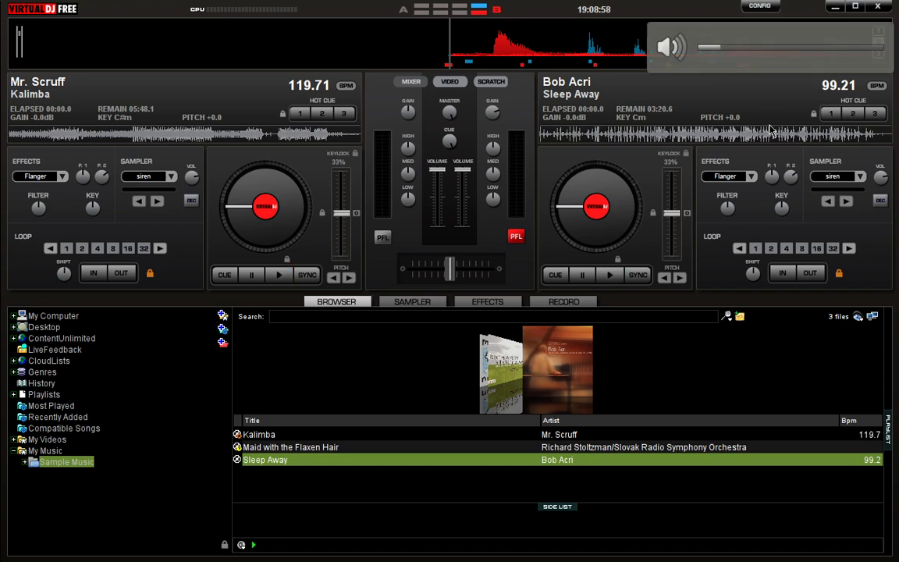
click(278, 277)
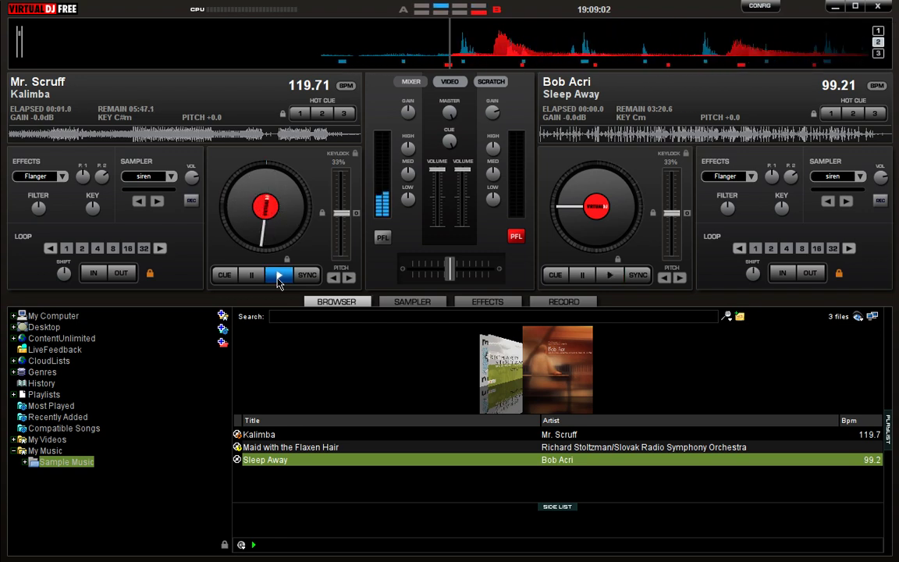
key(XF86AudioRaiseVolume)
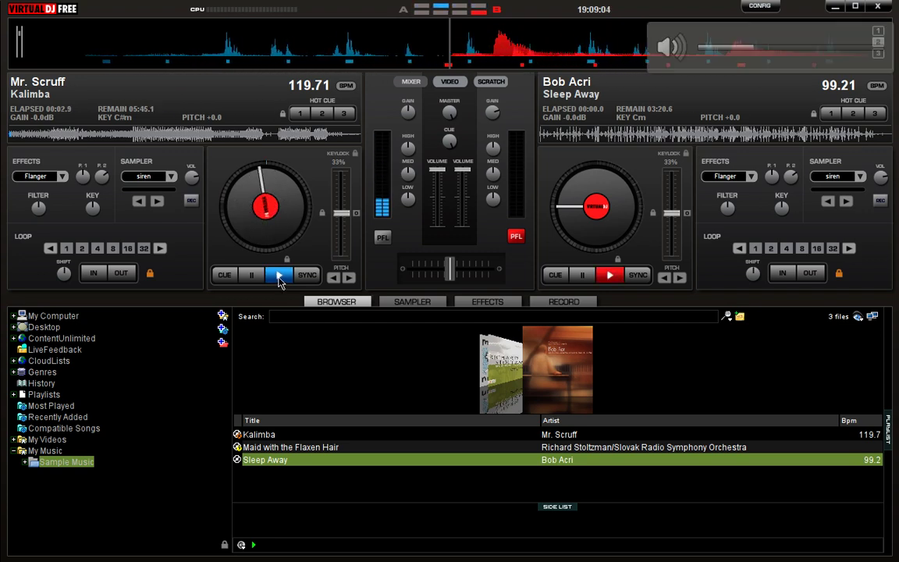
key(XF86AudioRaiseVolume)
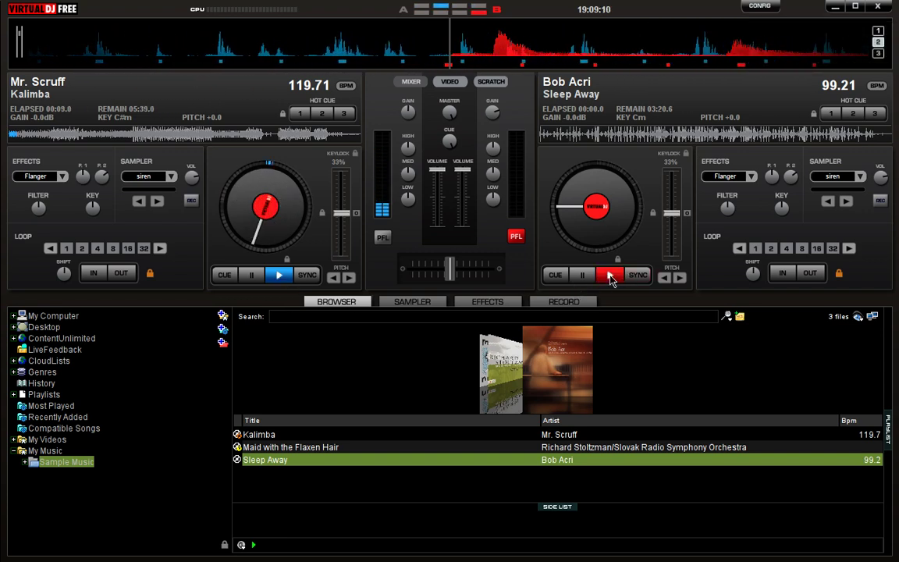
click(611, 278)
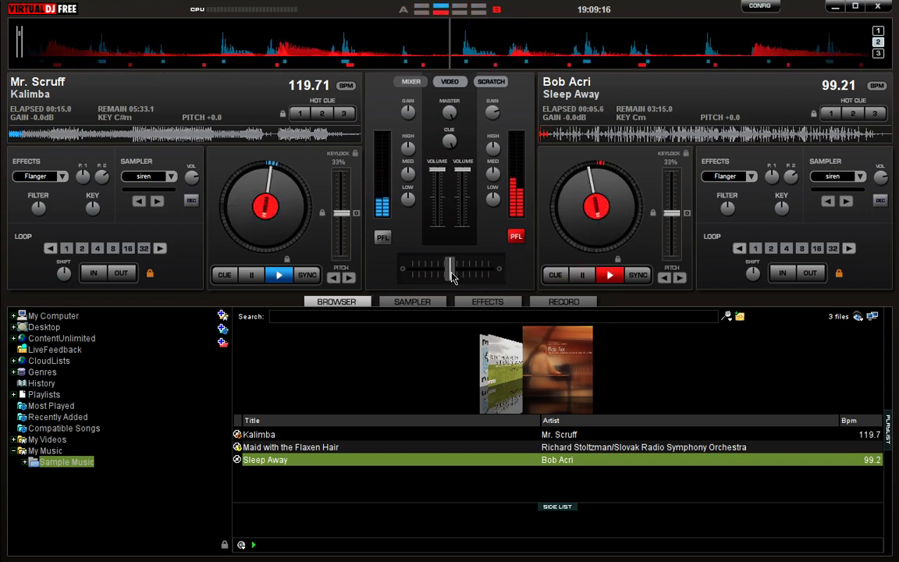
mouse_move(451, 269)
mouse_down()
mouse_move(488, 269)
mouse_move(414, 270)
mouse_up()
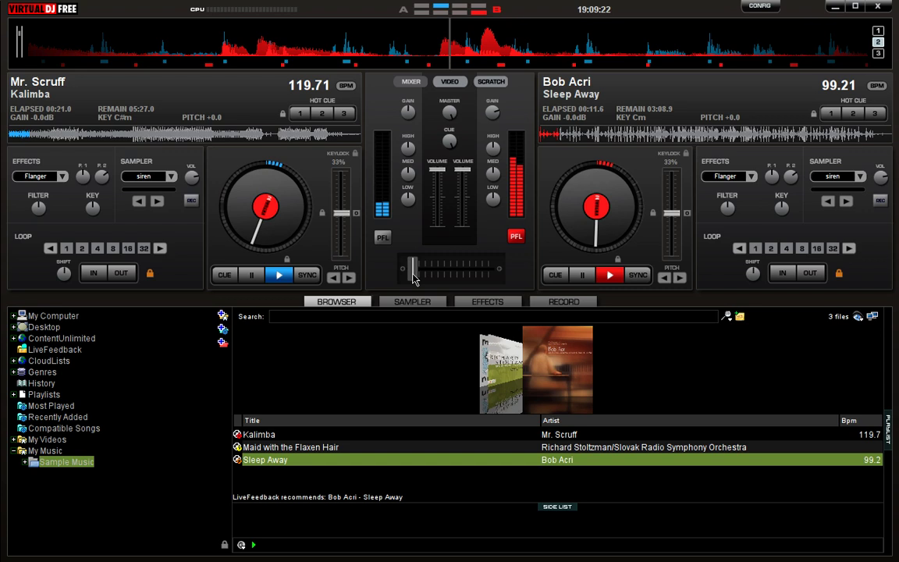
mouse_move(413, 274)
mouse_down()
mouse_move(473, 273)
mouse_move(453, 278)
mouse_up()
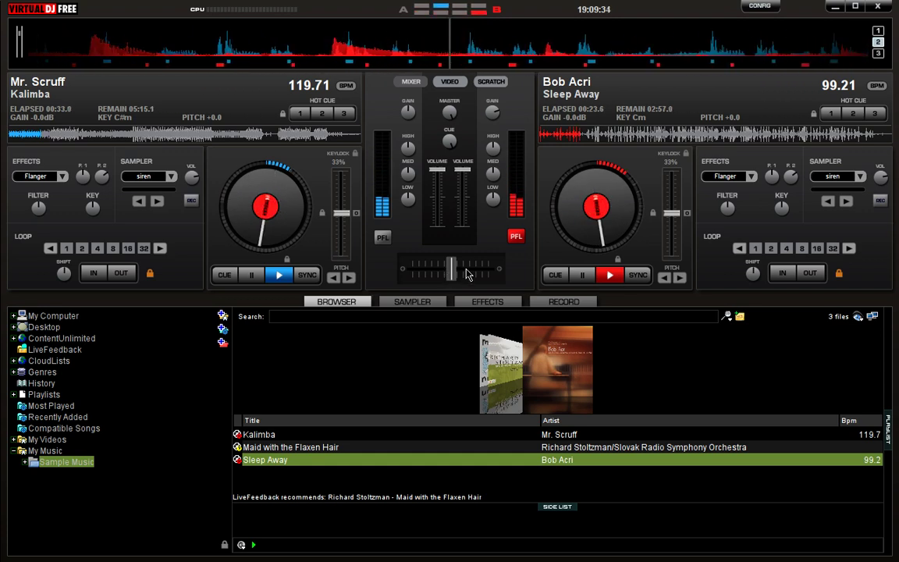
Pause Kalimba on deck 1 and Sleep Away on deck 2.
click(252, 275)
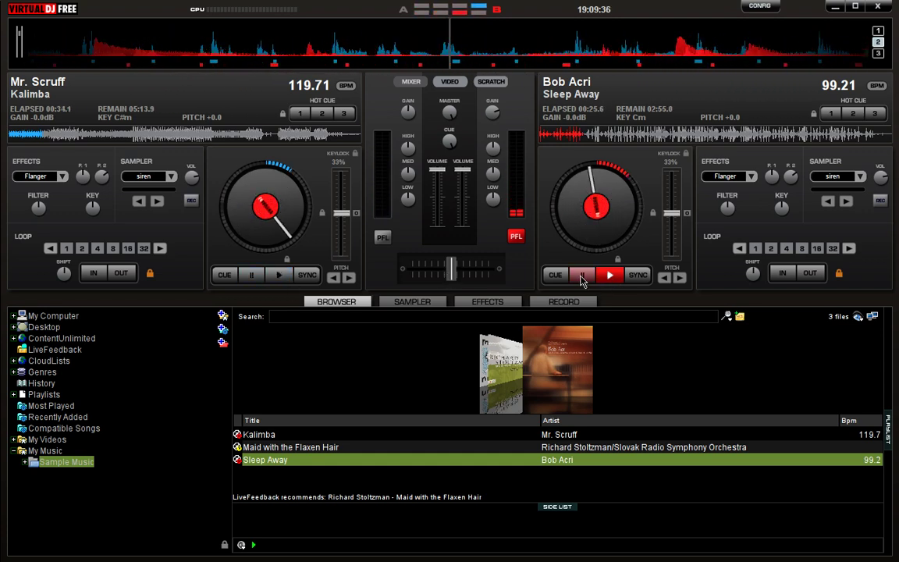
click(582, 277)
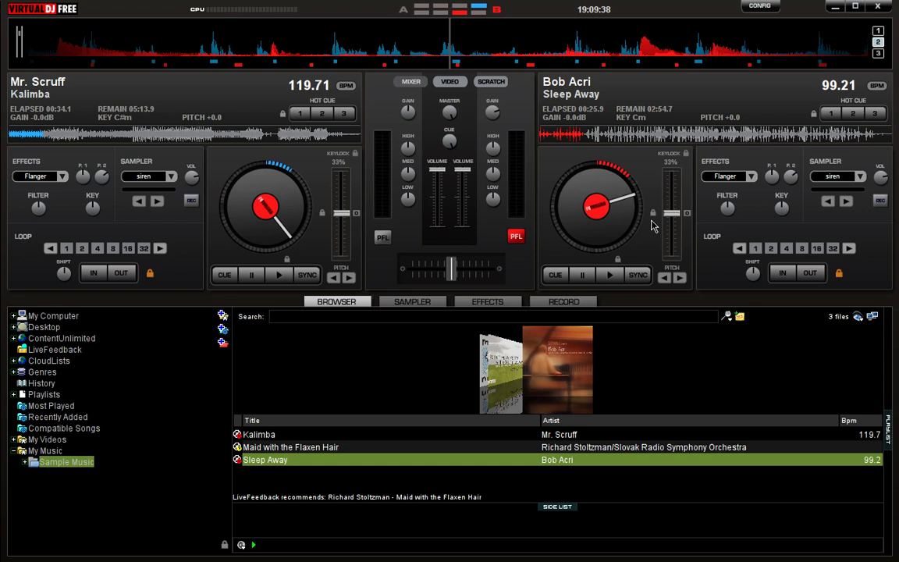